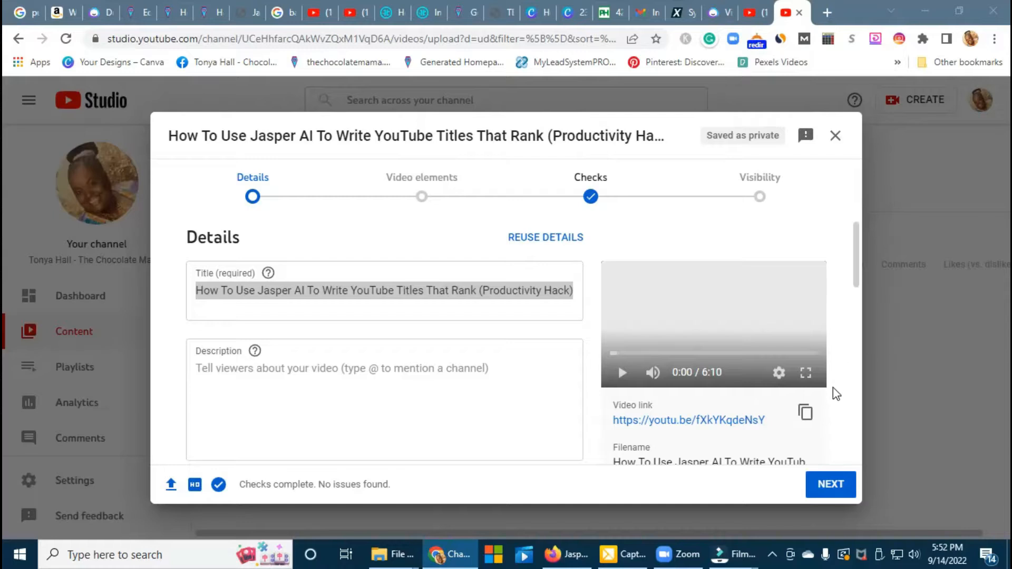
# Change the word "Rank" to "Ranks" in the uploaded video's title.
pyautogui.click(480, 290)
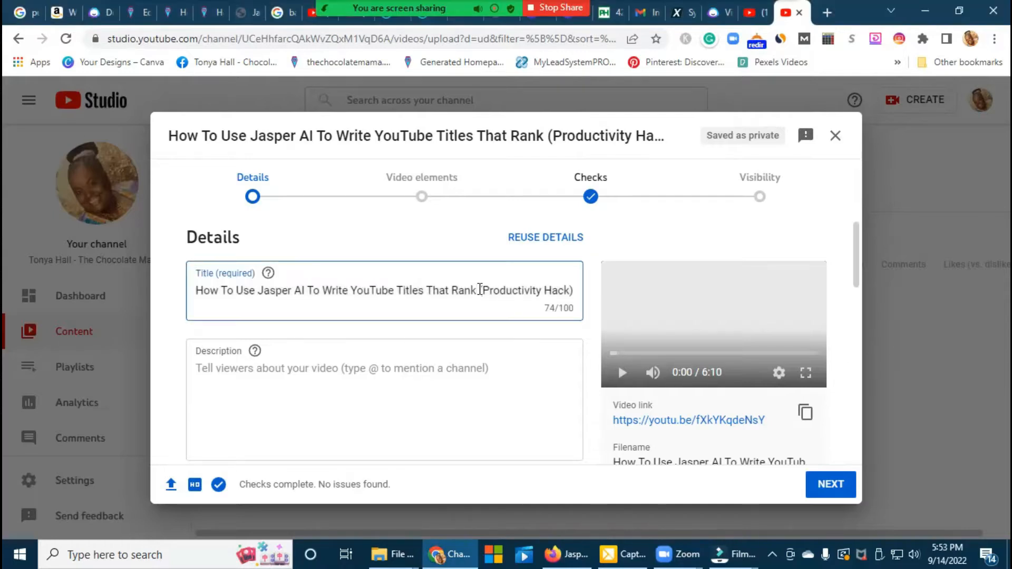
pyautogui.write('s')
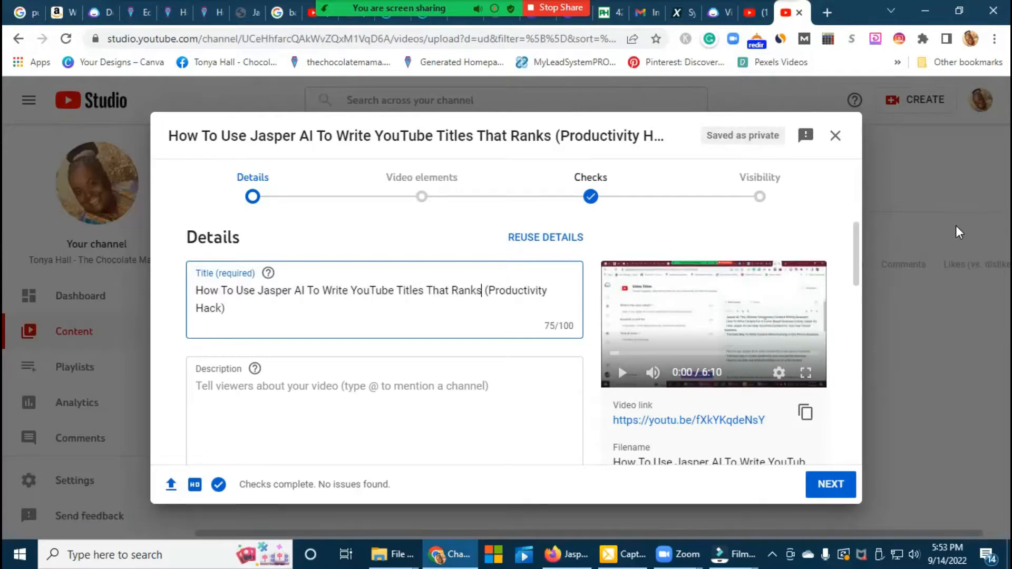
pyautogui.scroll(-2, 281, 217)
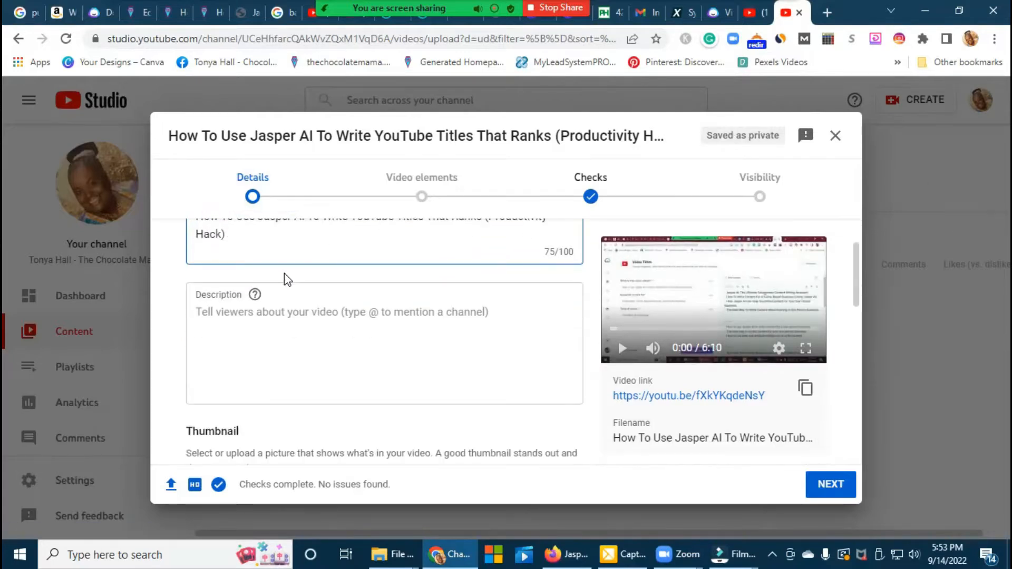
pyautogui.scroll(2, 285, 278)
pyautogui.scroll(-2, 476, 336)
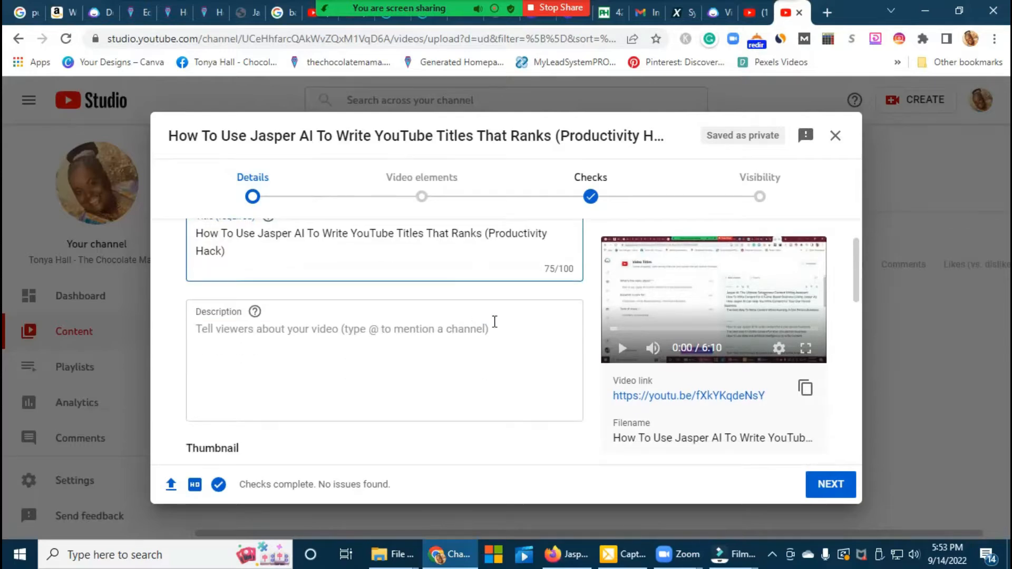
pyautogui.moveTo(686, 328)
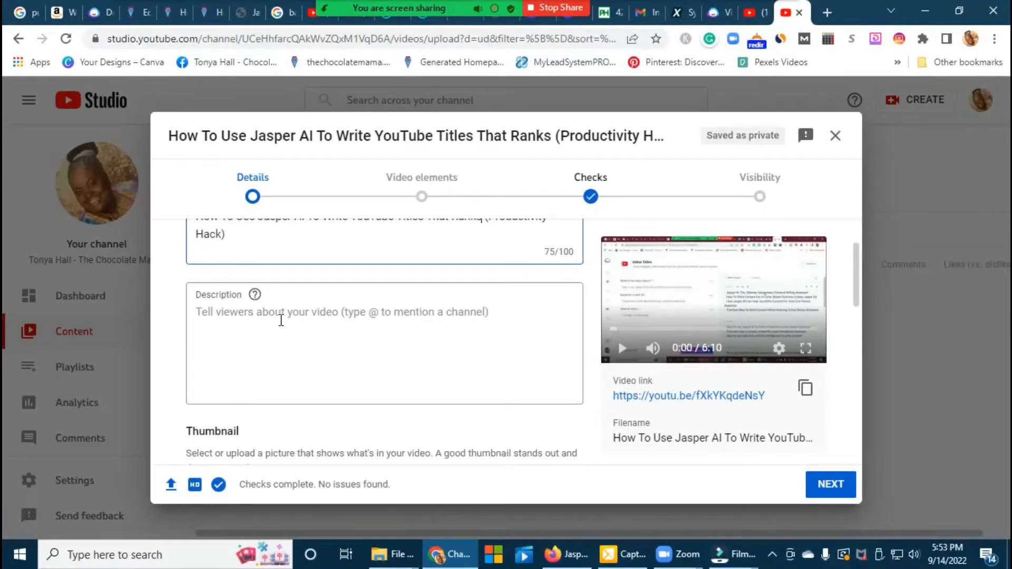
# Switch to Jasper and set the video title to "How To Use Jasper AI To Write YouTube Titles That Rank (Productivity Hack)".
pyautogui.click(712, 16)
pyautogui.click(268, 224)
pyautogui.write('How To Use Jasper AI To Write YouTube Titles That Rank (Productivity Hack)')
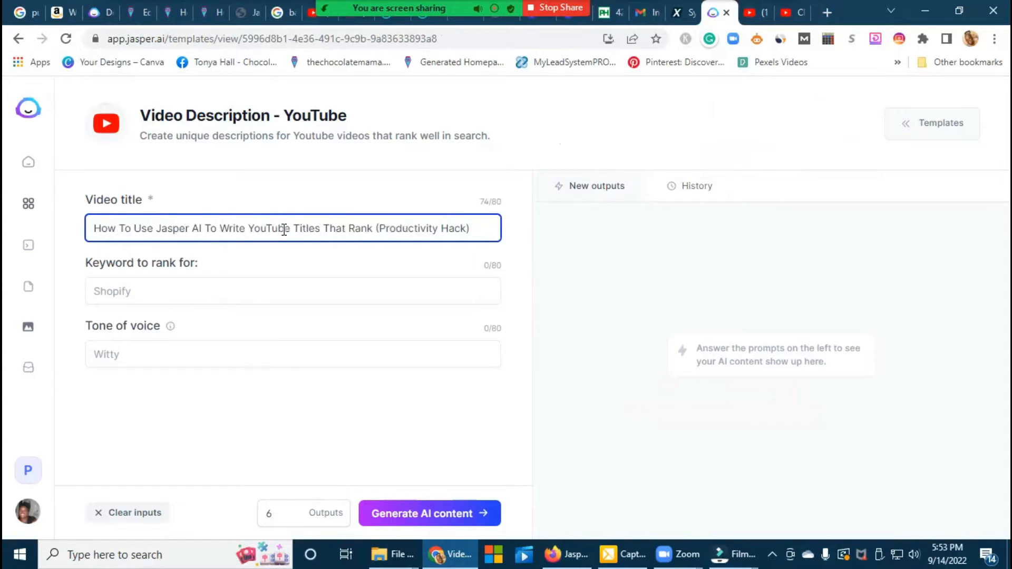
pyautogui.click(374, 227)
# Return to YouTube Studio and change "Ranks" back to "Rank" in the video title.
pyautogui.click(788, 12)
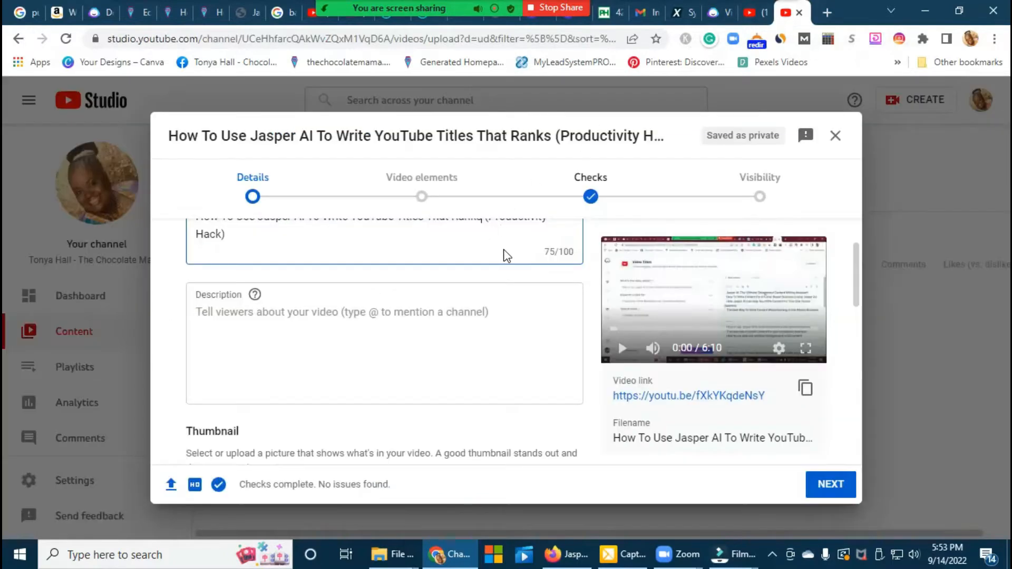
pyautogui.scroll(2, 506, 255)
pyautogui.press('BackSpace')
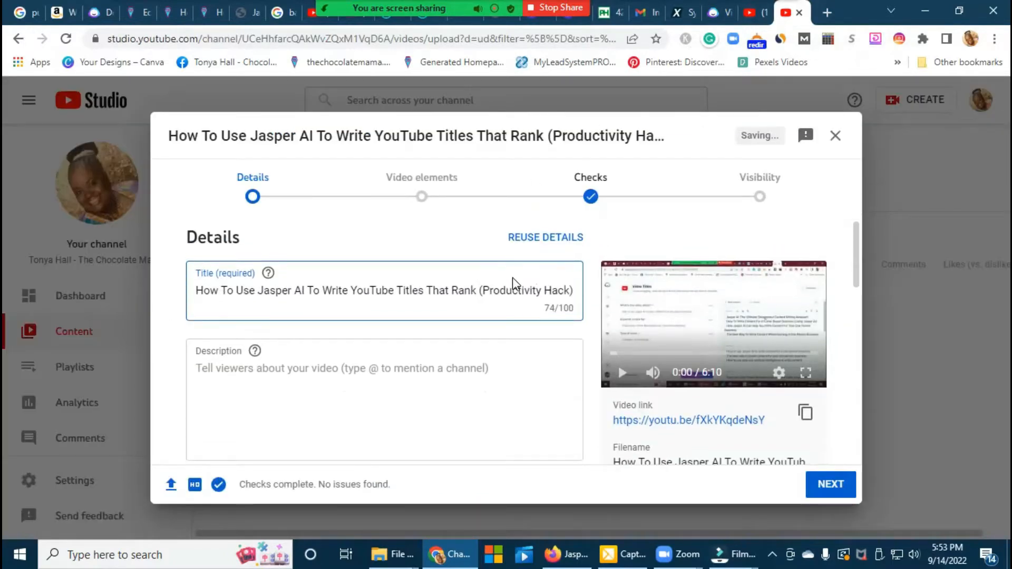
# Switch to Jasper and enter "Solopreneur, Home-Based Business, One Person Business" as the keywords to rank for.
pyautogui.click(717, 13)
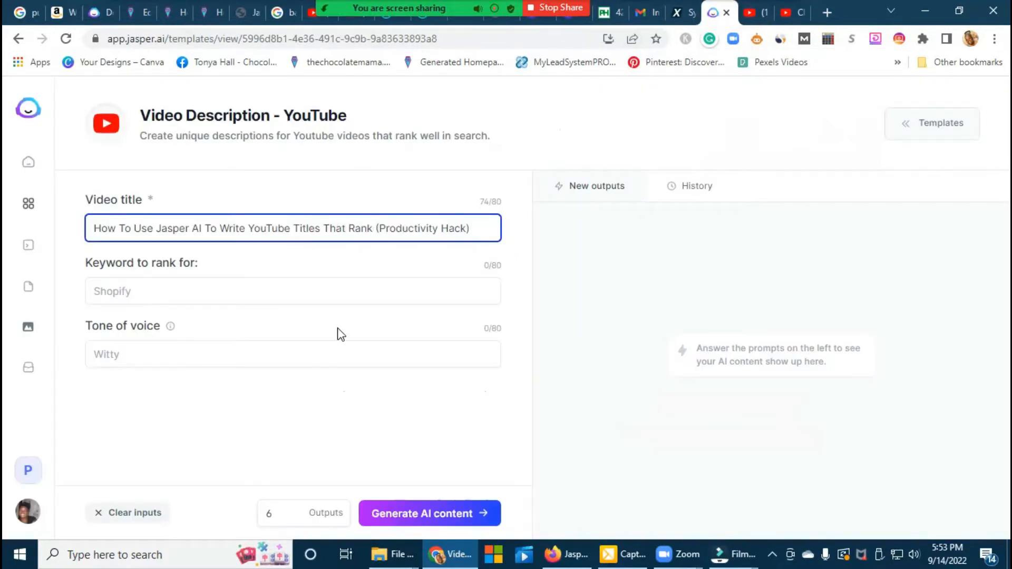
pyautogui.click(196, 295)
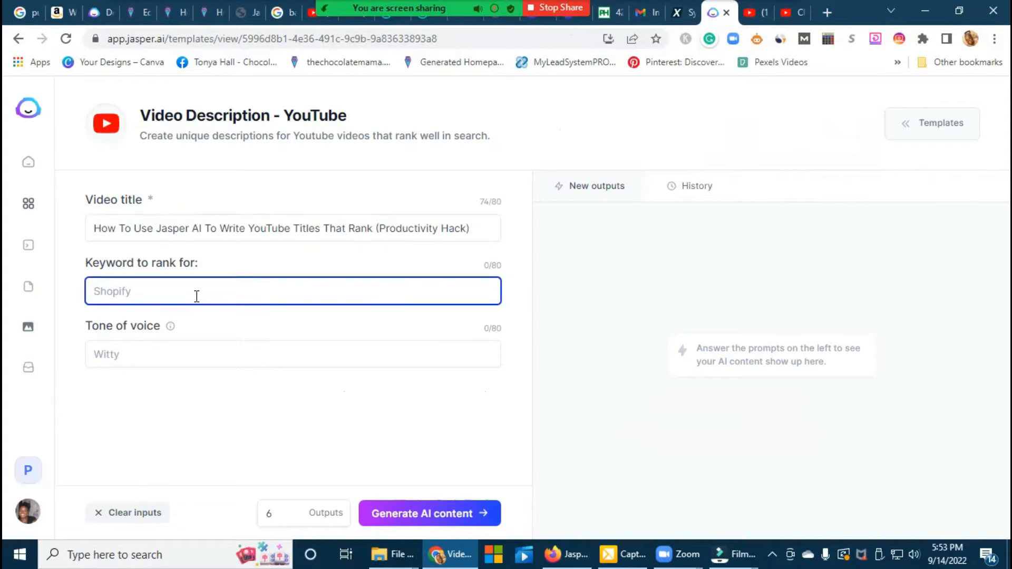
pyautogui.write('Solopreneur, Home-BasedBusiness')
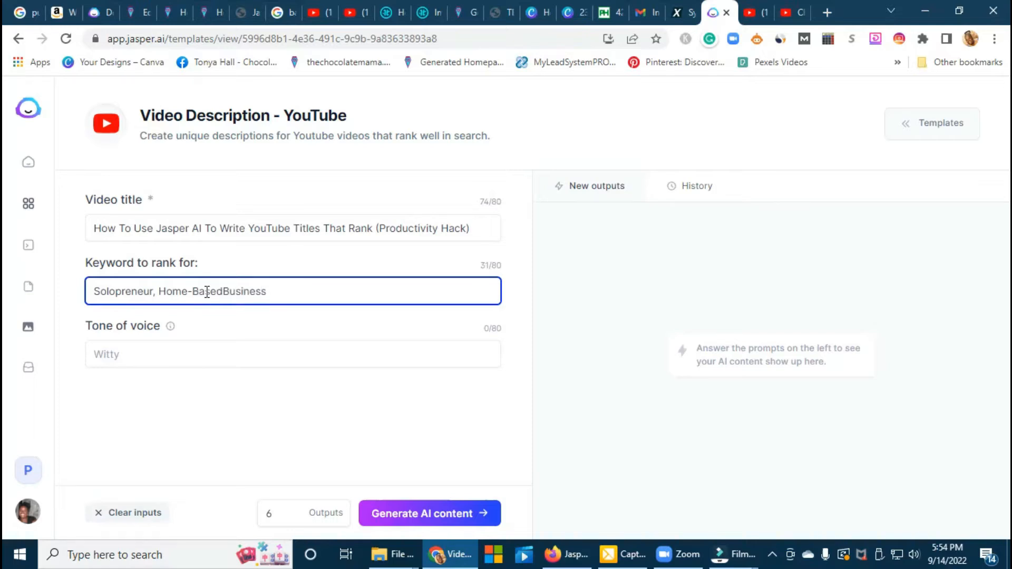
pyautogui.click(225, 288)
pyautogui.write('Business, ')
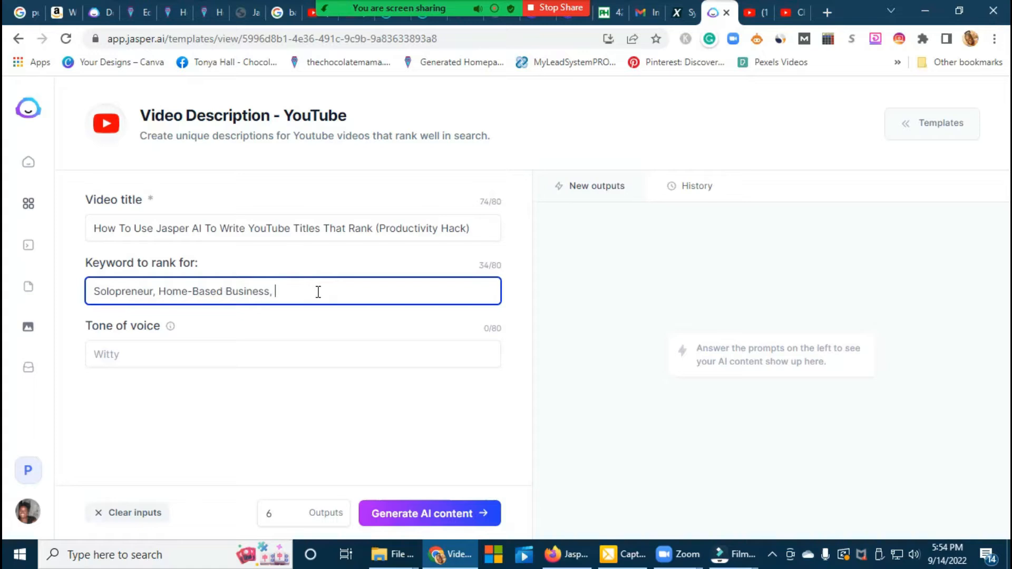
pyautogui.write('One Person Business')
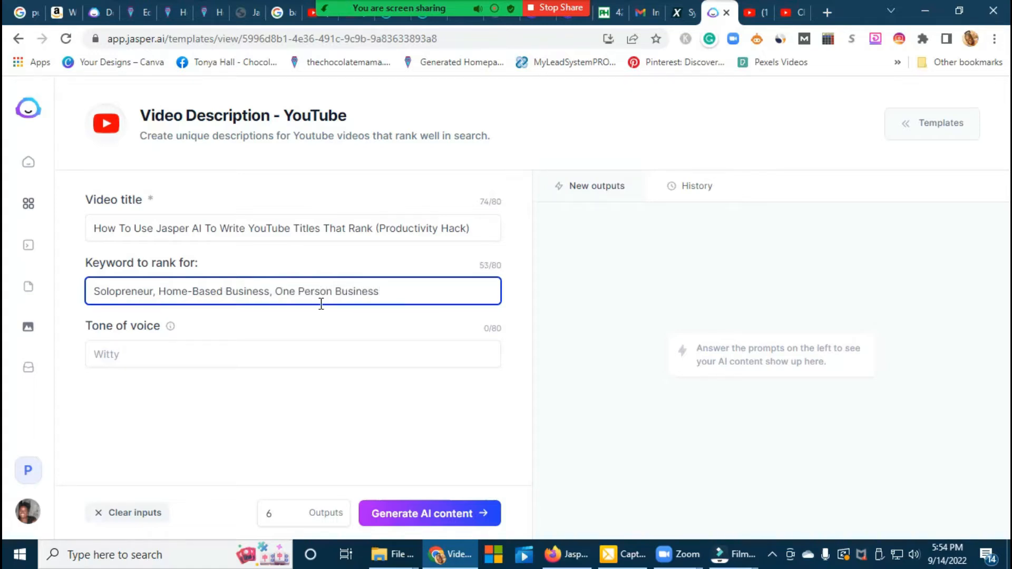
# Set the tone of voice to "Informational" and generate the video descriptions.
pyautogui.click(135, 362)
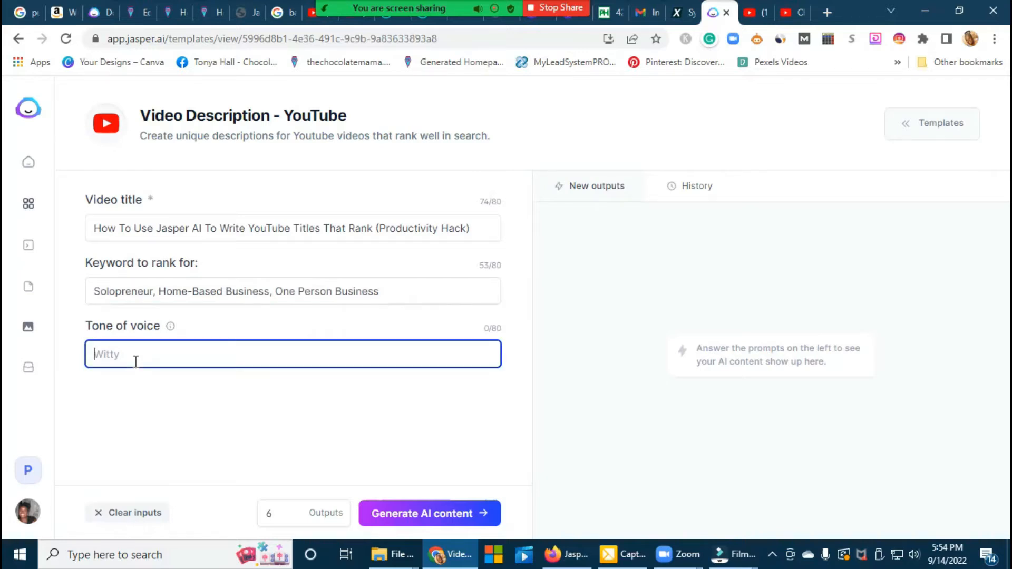
pyautogui.write('Informational')
pyautogui.click(443, 516)
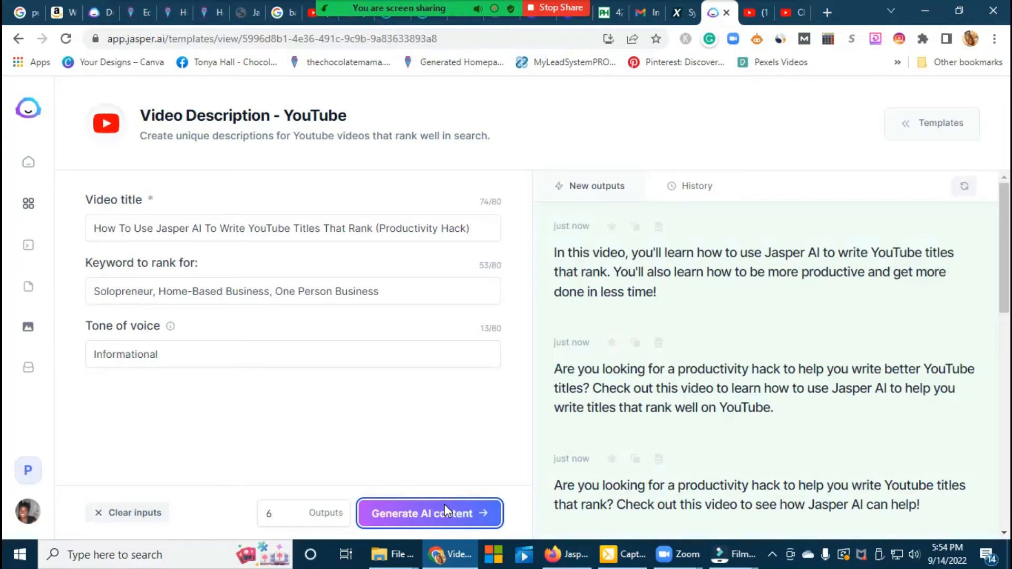
# View the first generated description, then copy the full text of the second one, about a productivity hack for better YouTube titles.
pyautogui.click(837, 258)
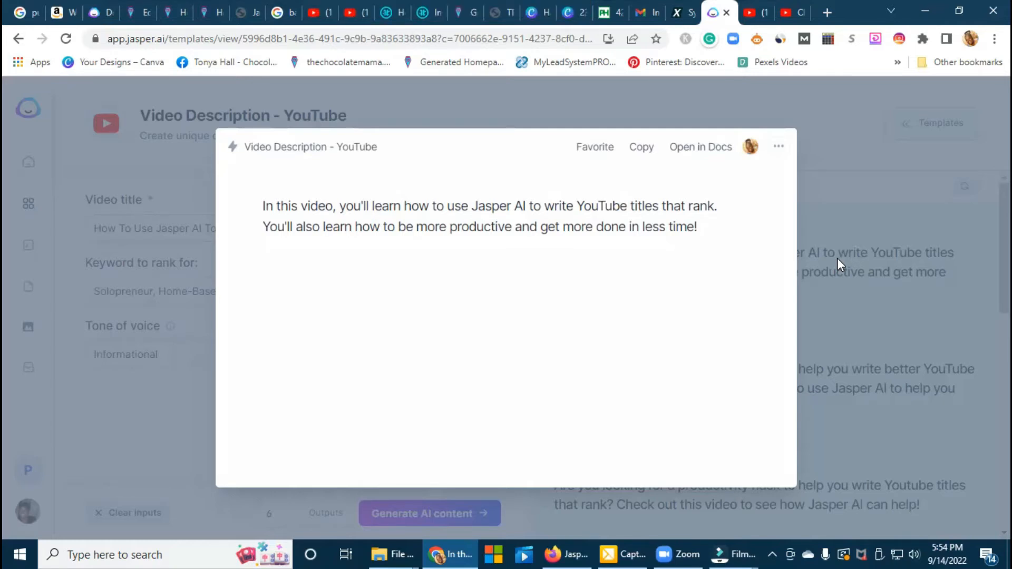
pyautogui.click(845, 174)
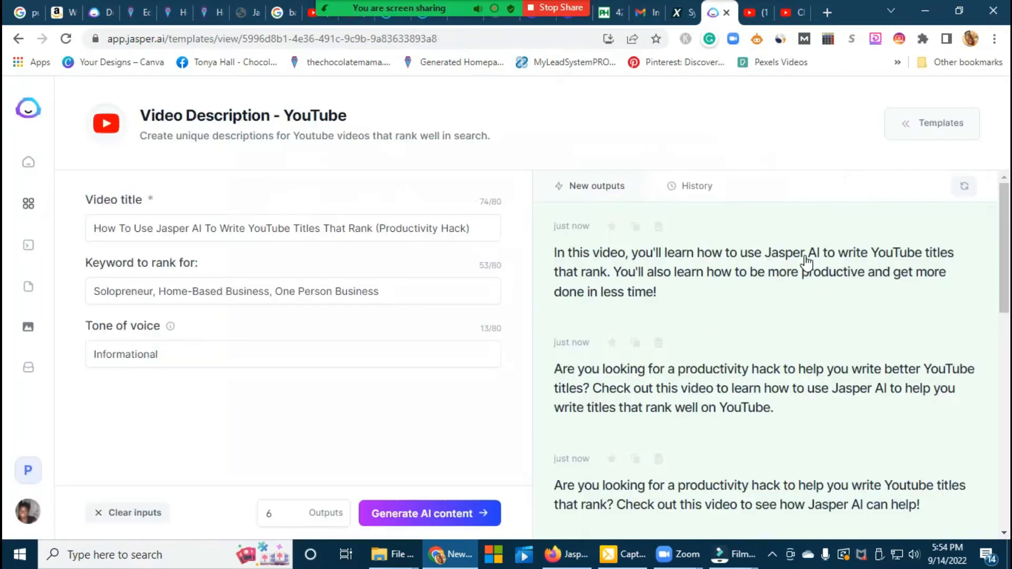
pyautogui.click(650, 390)
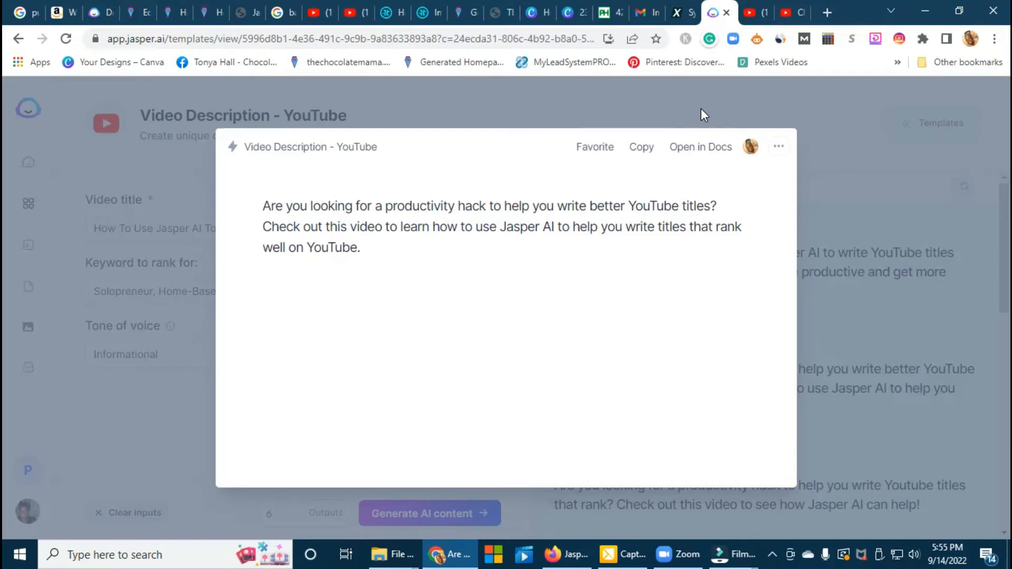
pyautogui.click(642, 150)
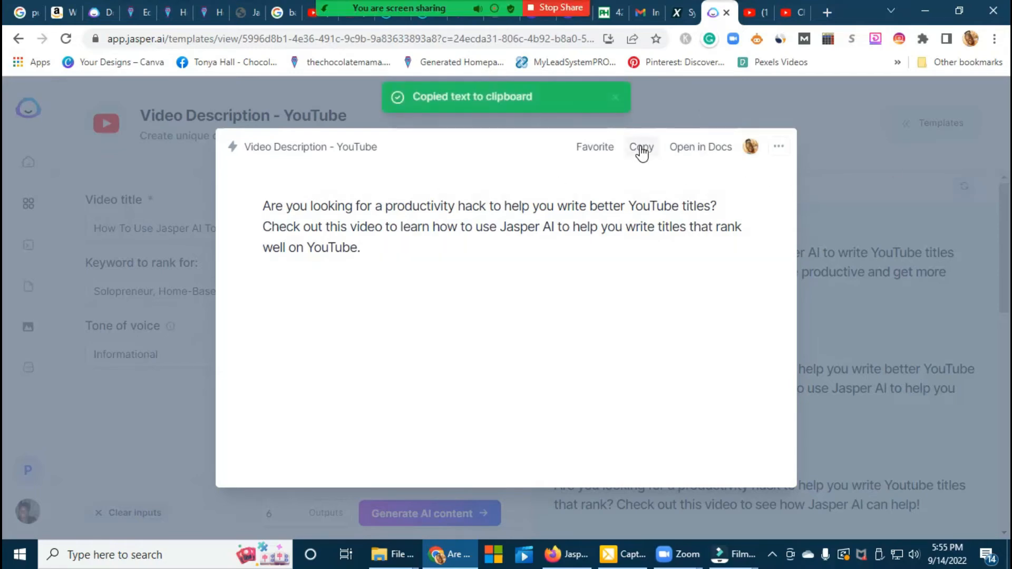
pyautogui.click(863, 176)
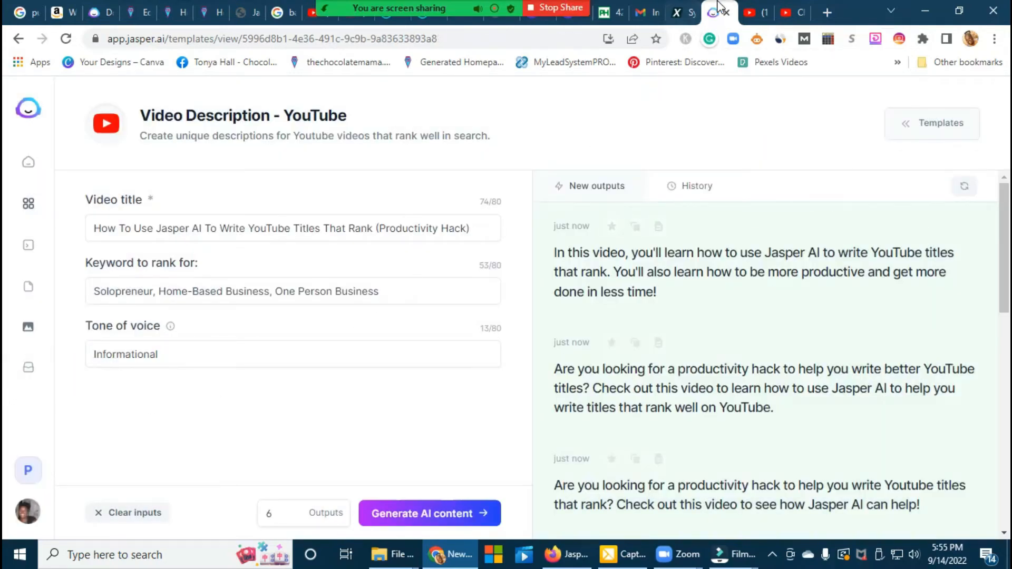
# Switch to YouTube Studio, paste the copied text into the video's description, and add three line breaks after it.
pyautogui.click(791, 13)
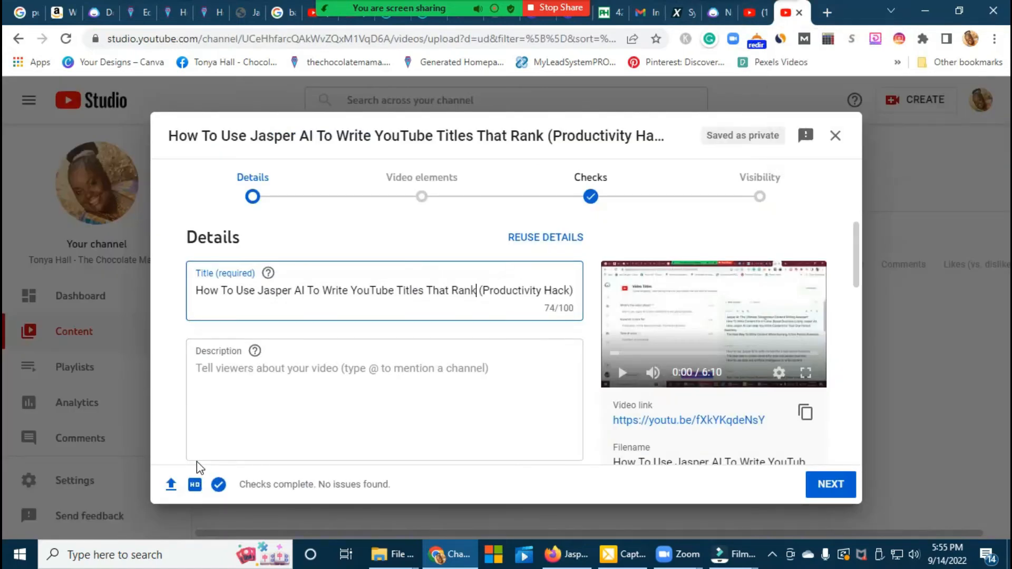
pyautogui.click(237, 380)
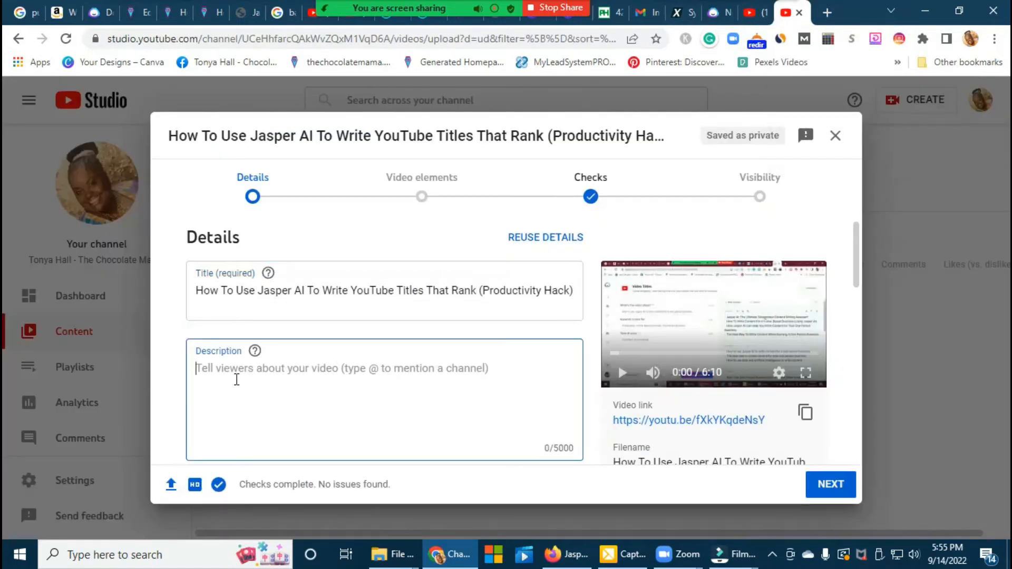
pyautogui.hotkey('ctrl', 'v')
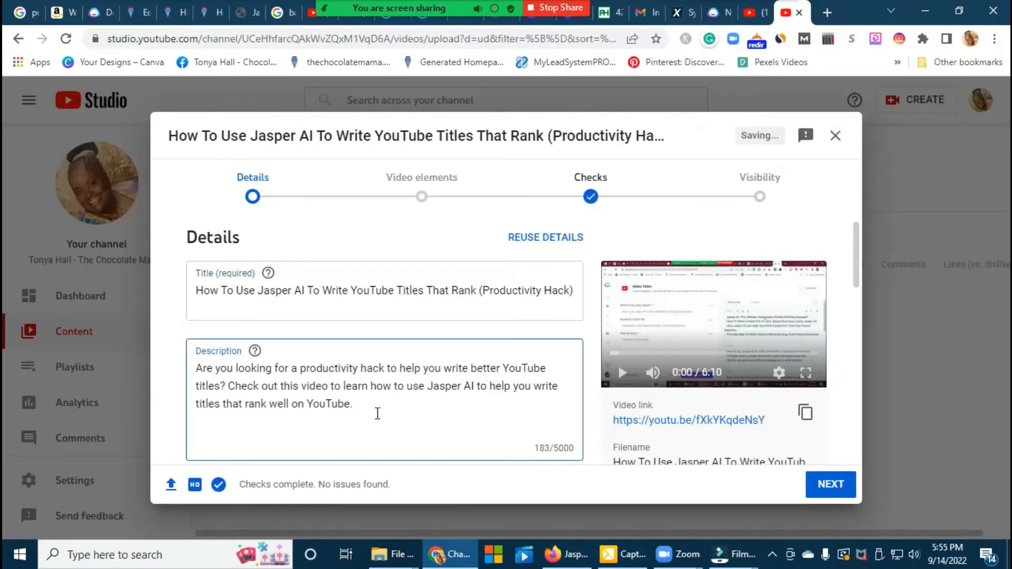
pyautogui.press('Return')
pyautogui.press('Return')
pyautogui.press('Return')
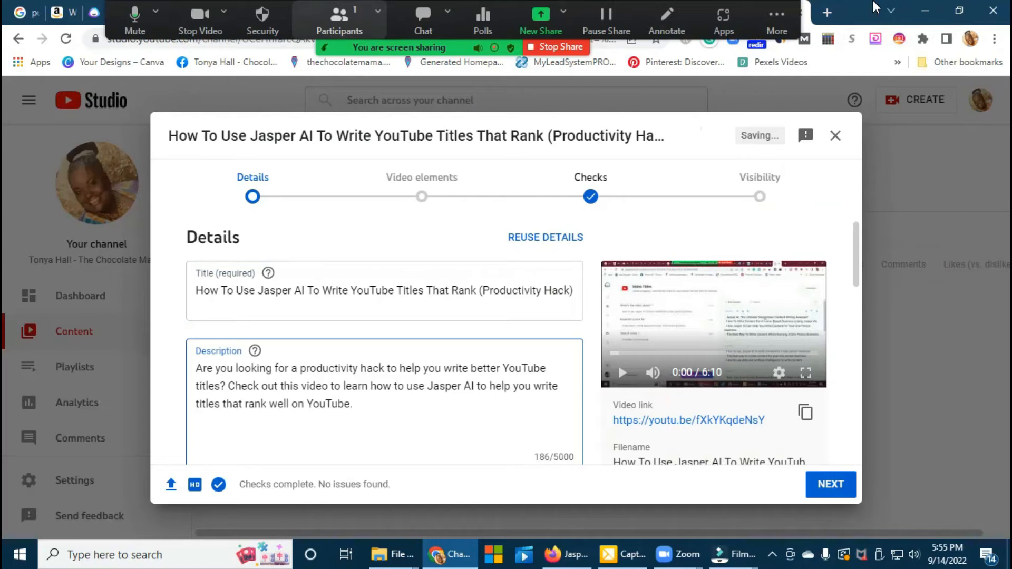
# Switch to Jasper and read through the remaining generated video descriptions to compare their wording and length.
pyautogui.click(714, 14)
pyautogui.scroll(-4, 904, 296)
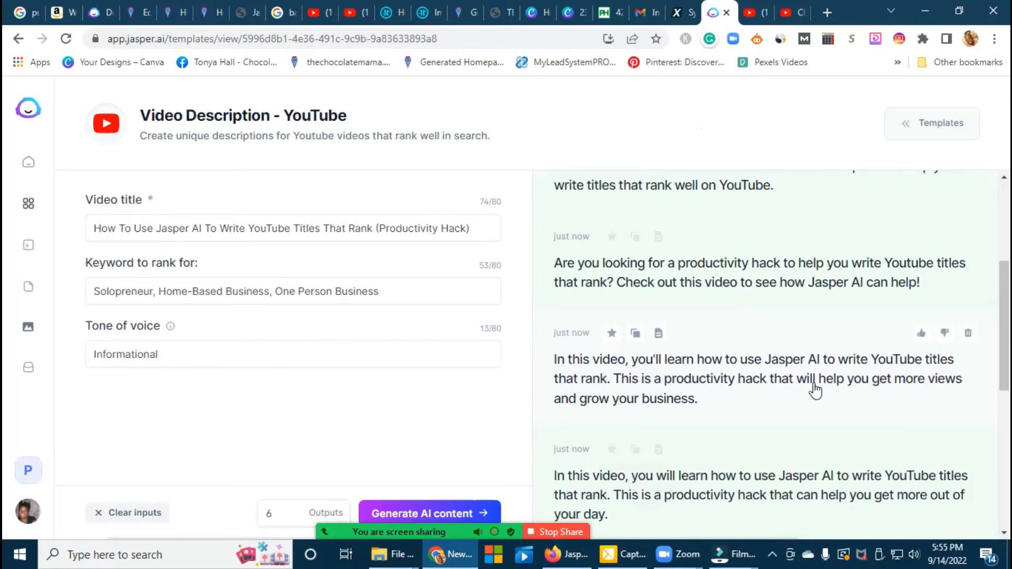
pyautogui.scroll(-3, 814, 390)
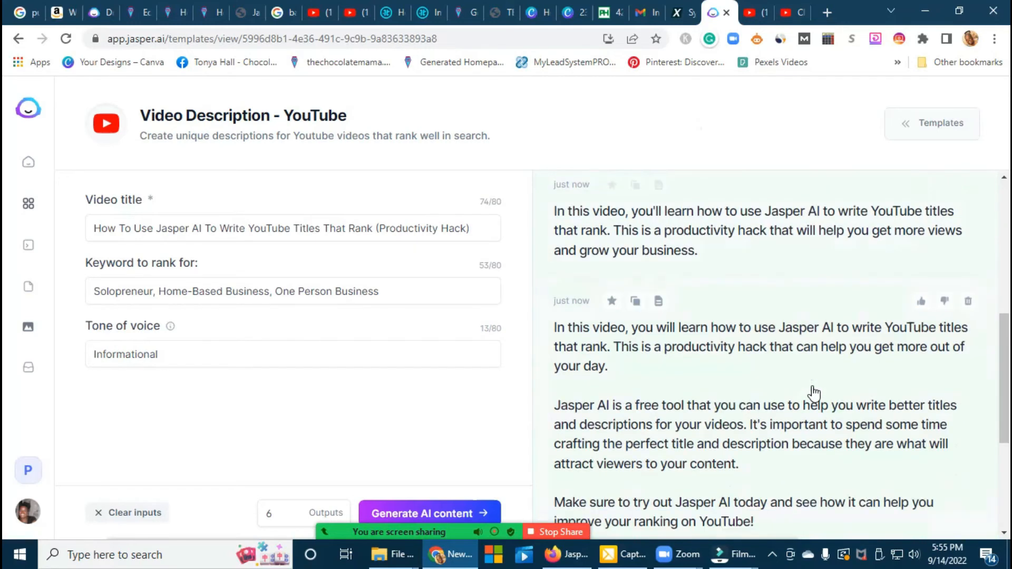
pyautogui.scroll(-2, 815, 392)
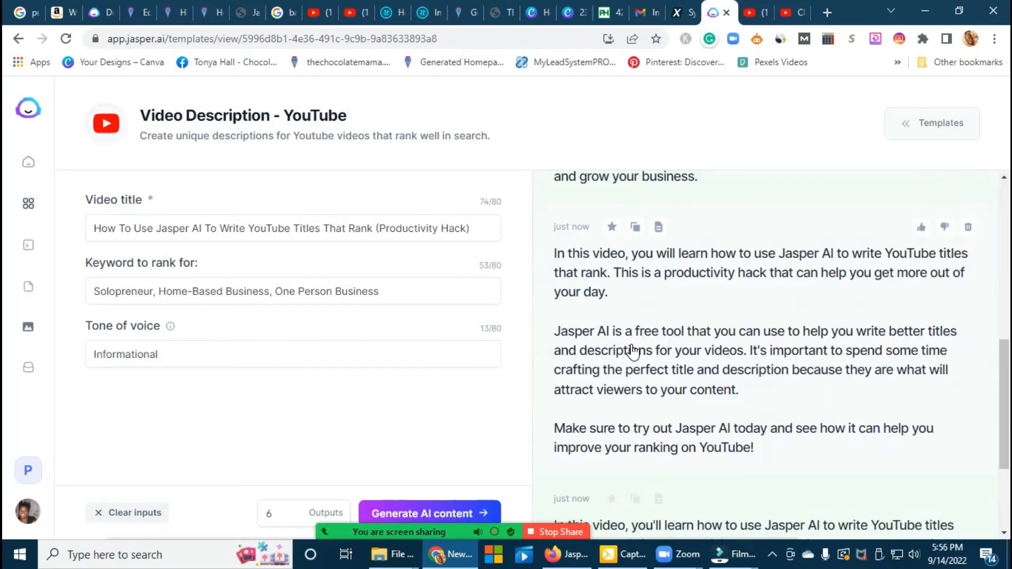
pyautogui.scroll(-4, 635, 352)
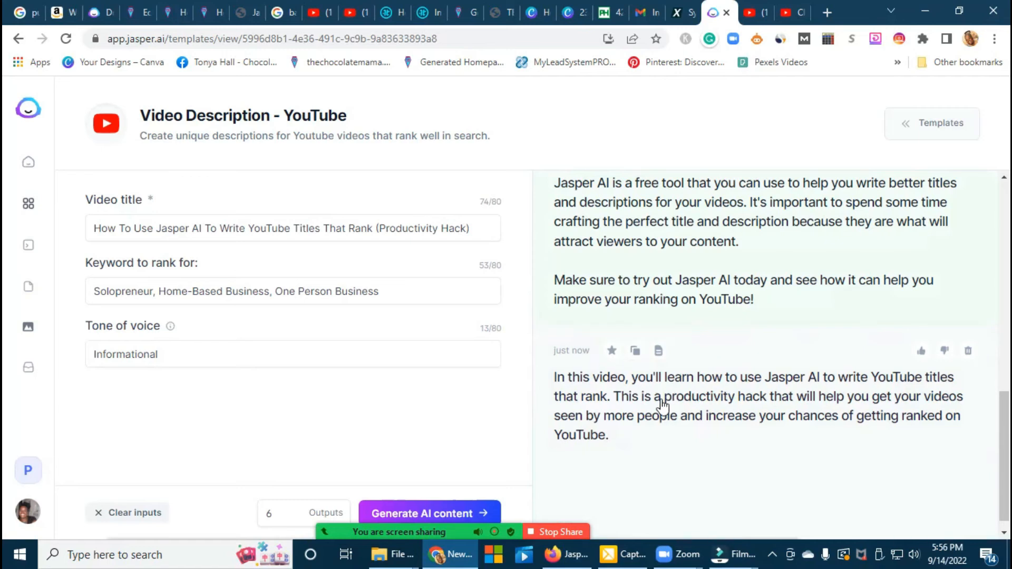
pyautogui.scroll(15, 873, 431)
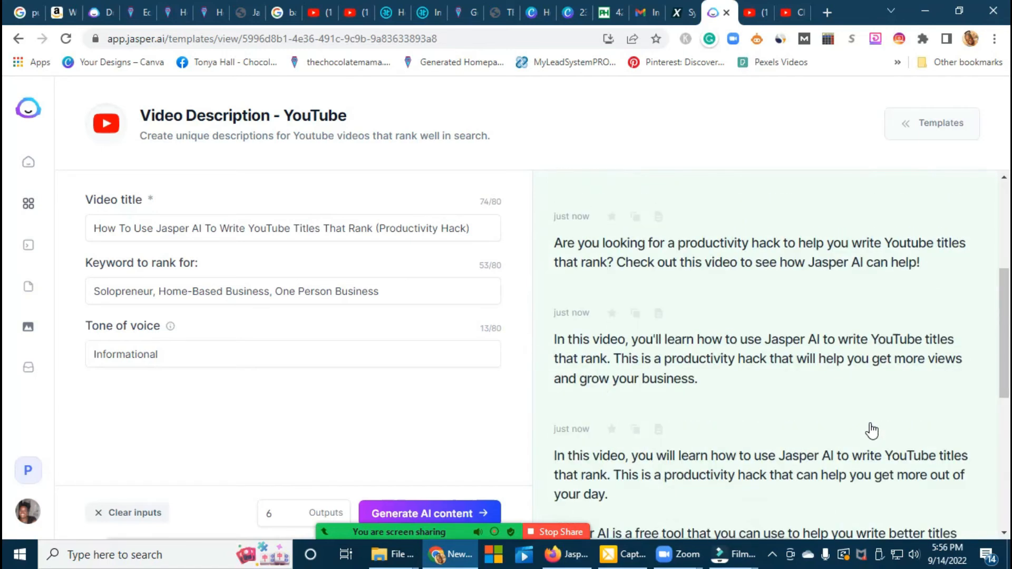
pyautogui.scroll(-5, 873, 431)
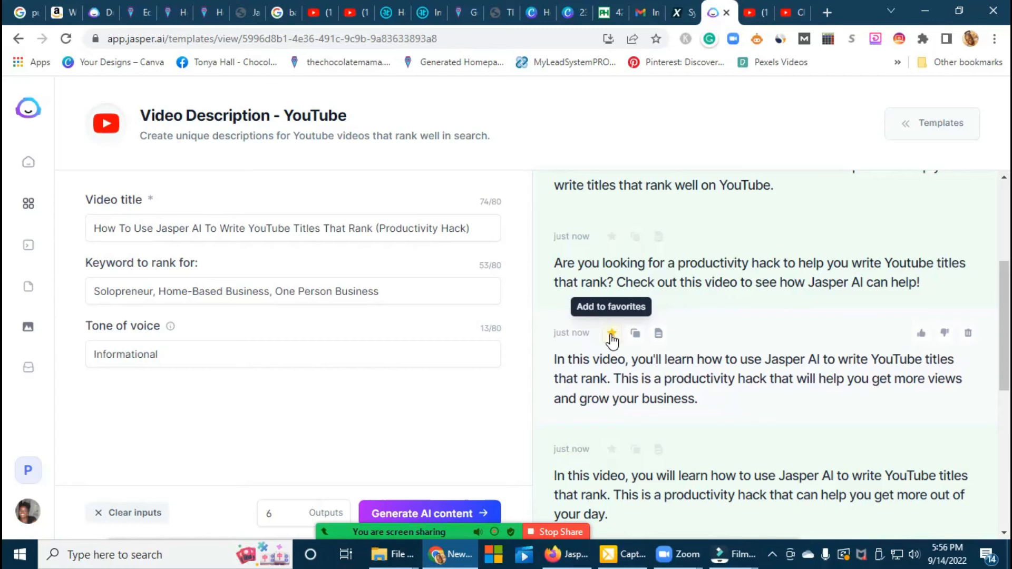
pyautogui.scroll(-9, 612, 340)
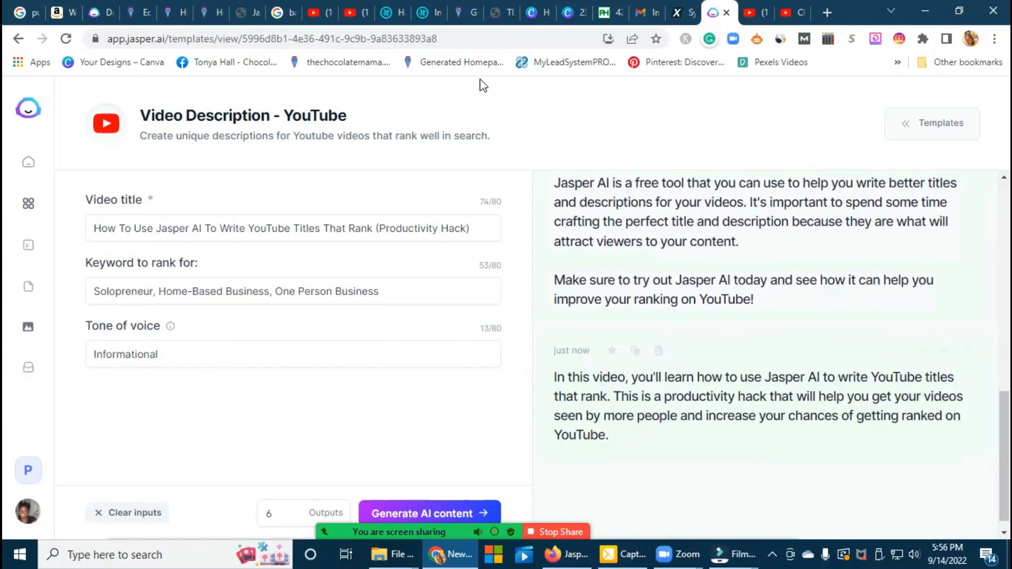
pyautogui.scroll(1, 758, 306)
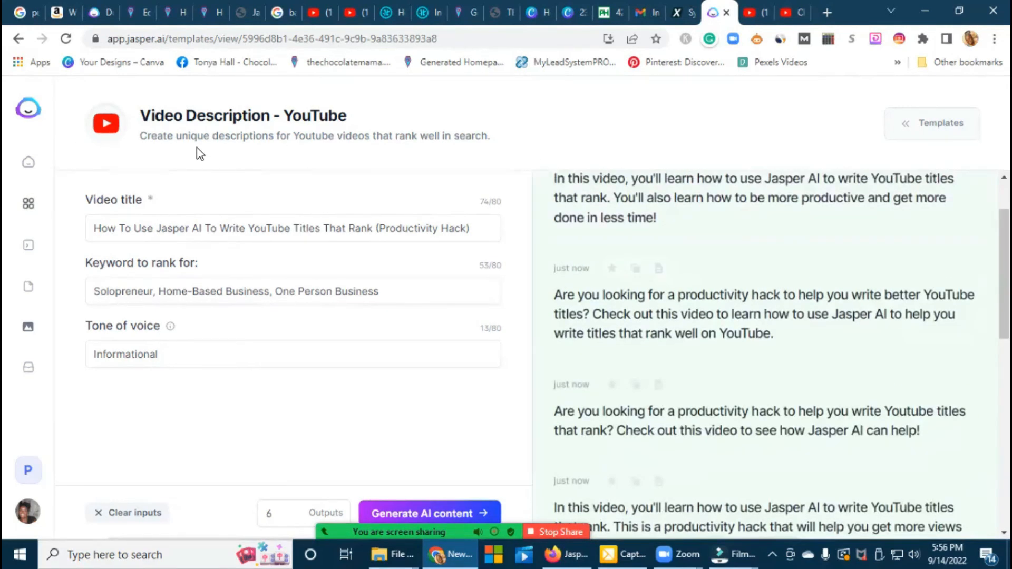